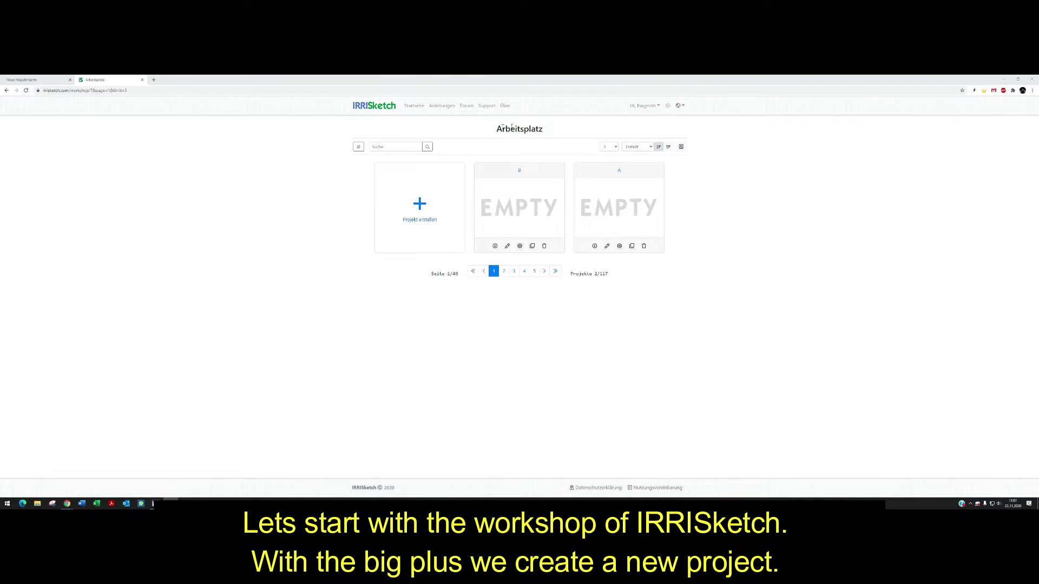
- Create a new project 'Neues Projekt' and show its Informationen zum Projekt summary
left_click(420, 206)
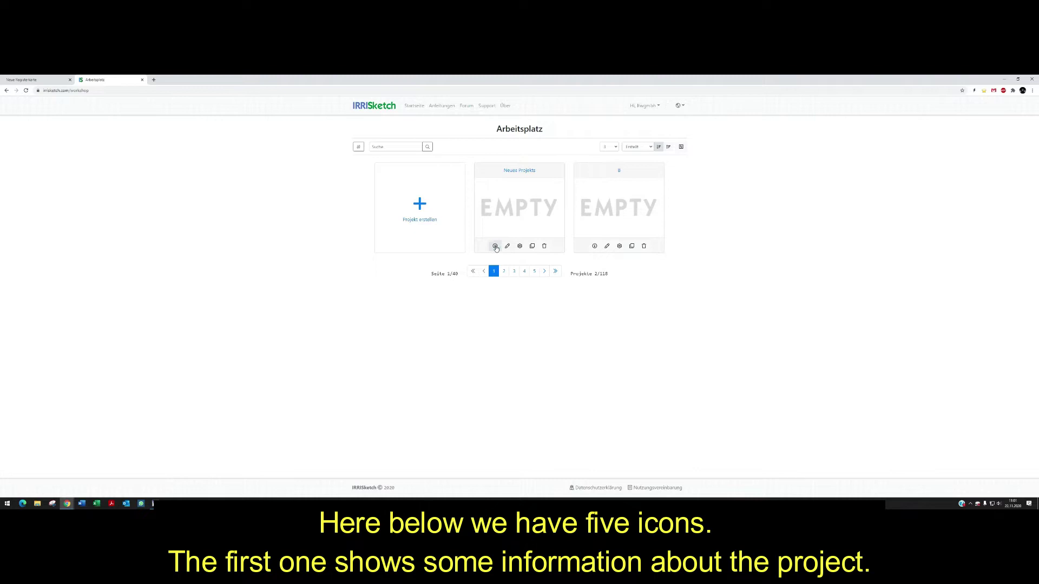
left_click(494, 246)
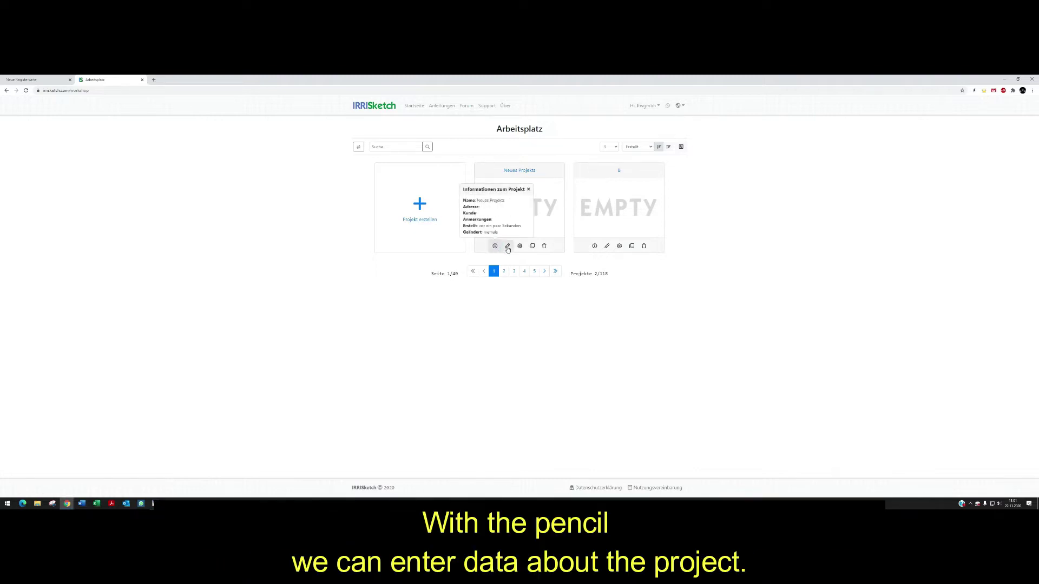
- Rename the new project to the customer's surname in Projekt bearbeiten
left_click(507, 246)
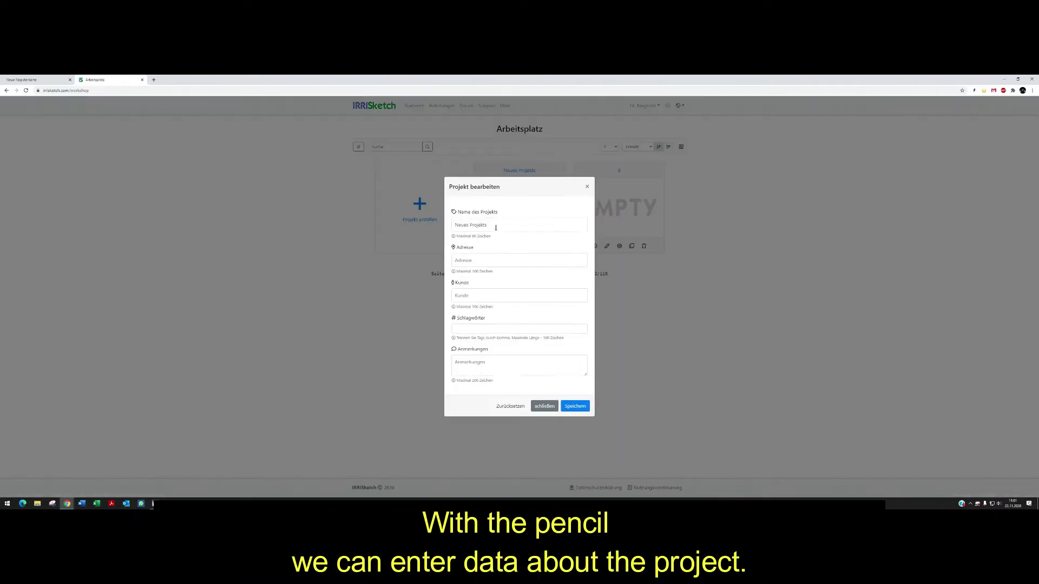
left_click(495, 228)
key("ctrl+a")
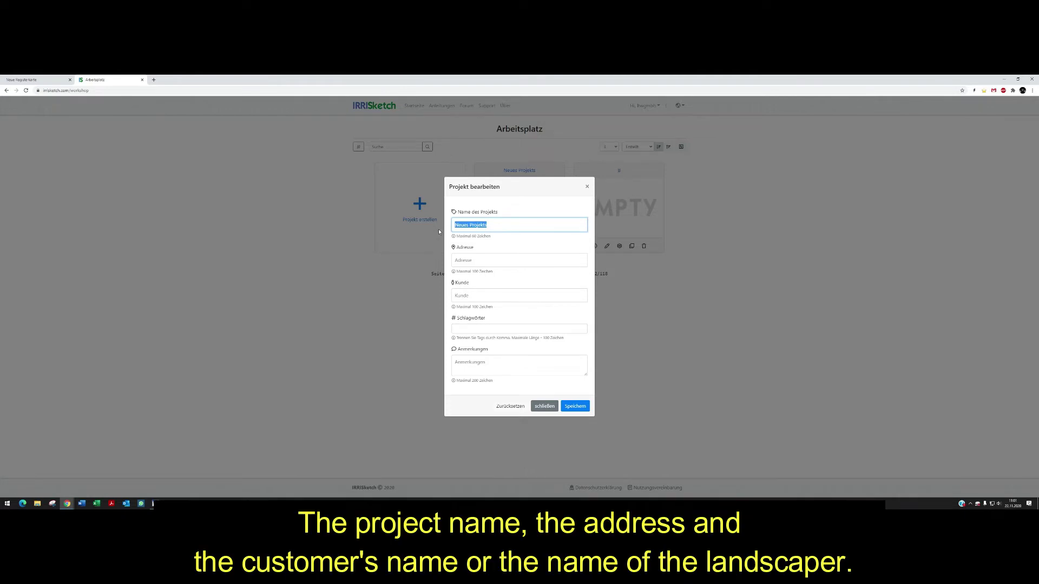
type("Mustermann")
- Enter the street address, the customer and a phone-number note, then save the project details
left_click(469, 259)
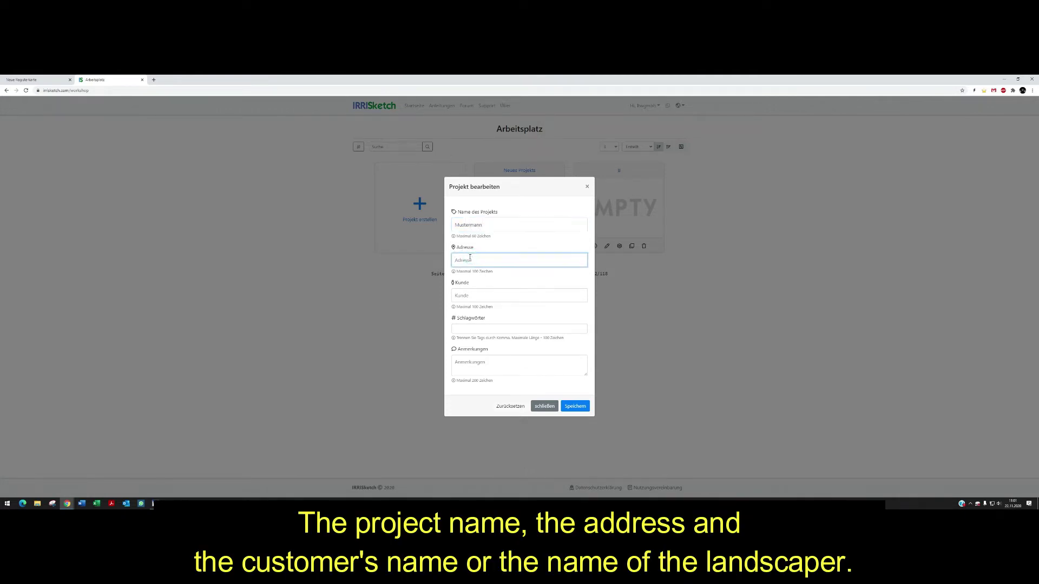
left_click(481, 298)
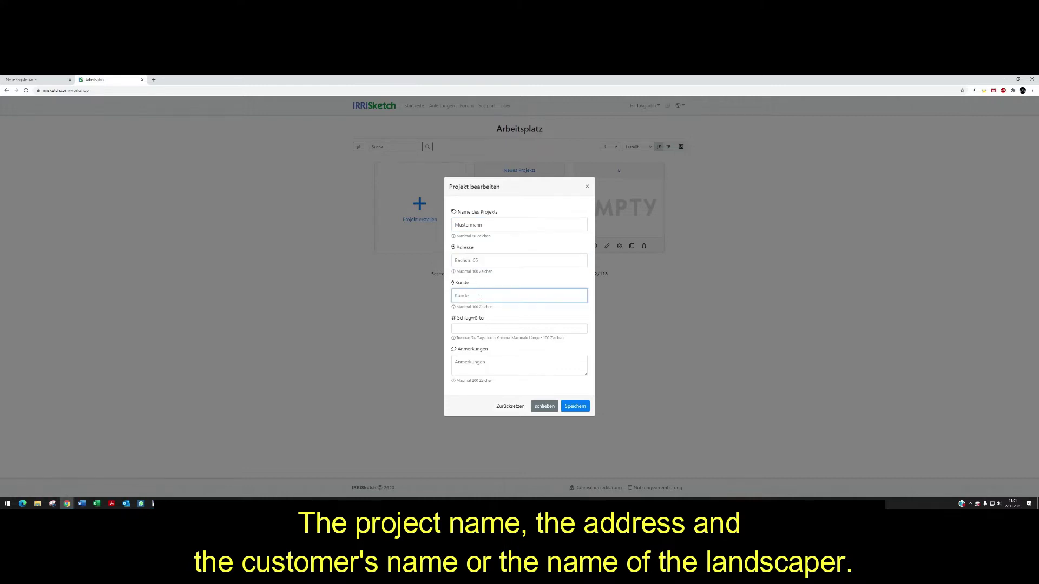
type("Maier")
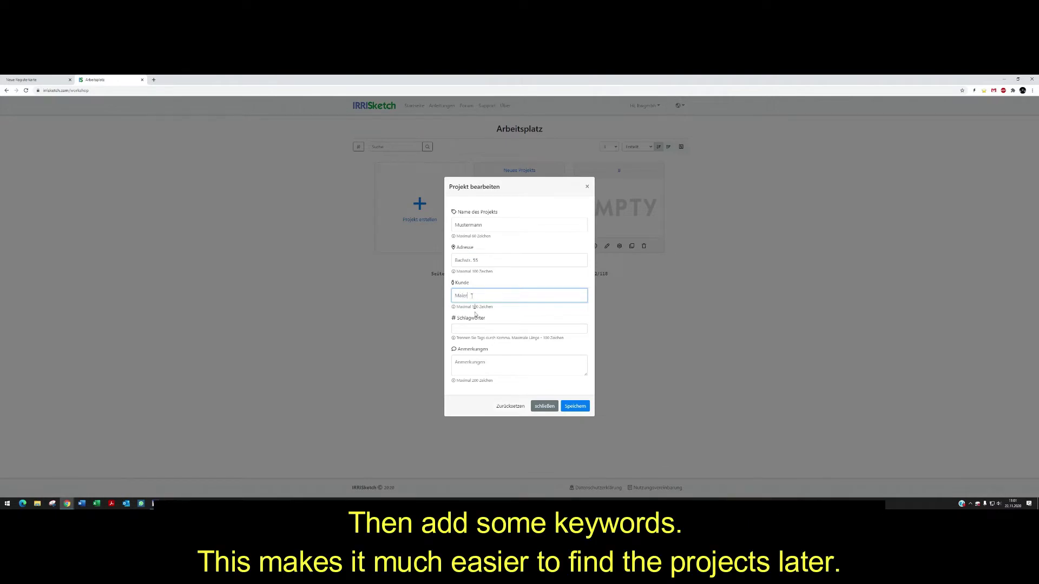
left_click(475, 327)
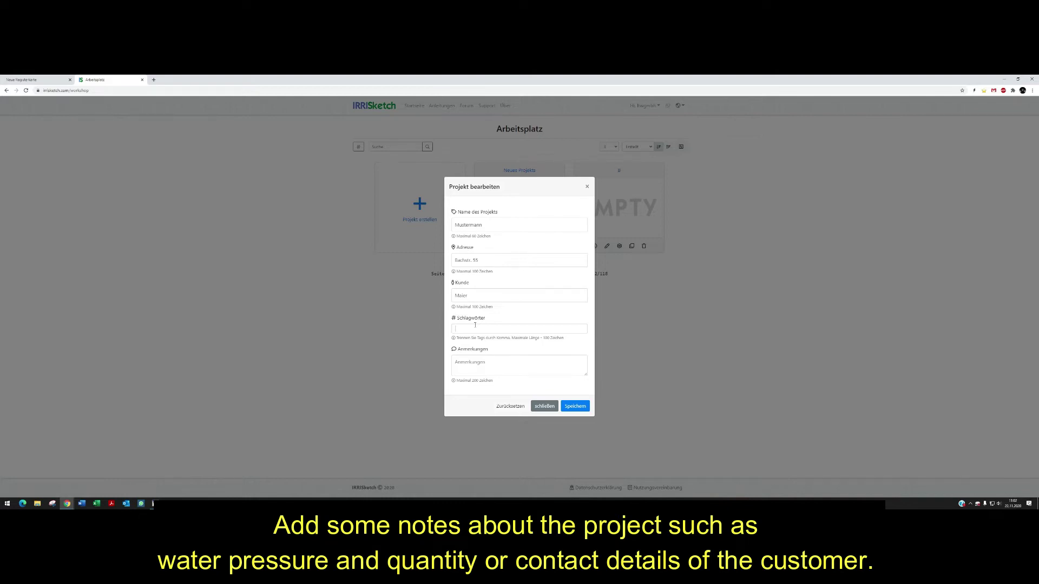
left_click(483, 363)
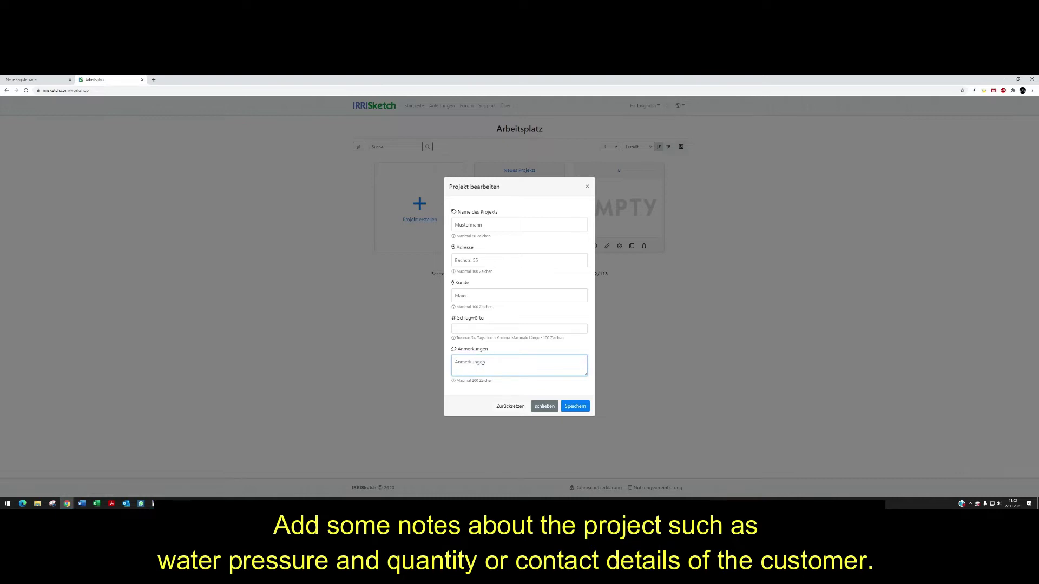
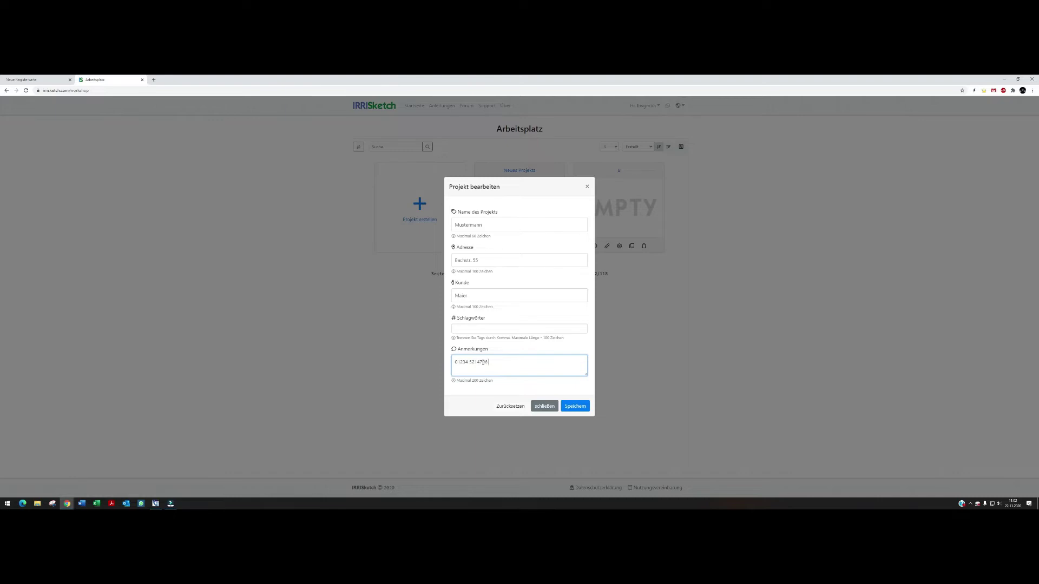
left_click(576, 408)
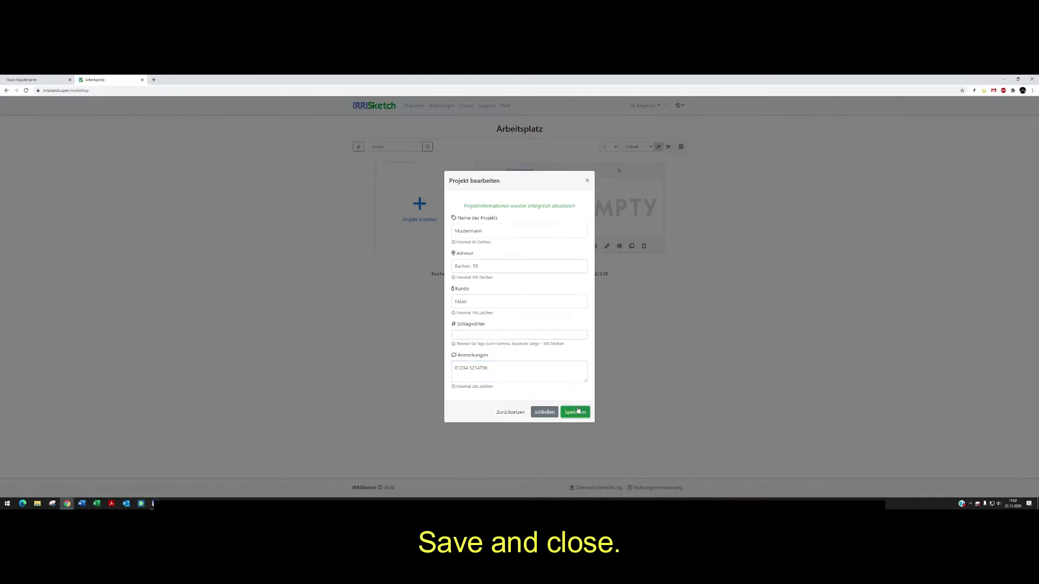
- Close the details and open Projekt-Einstellungen, selecting the 500-meter Bildschirmgröße field
left_click(546, 412)
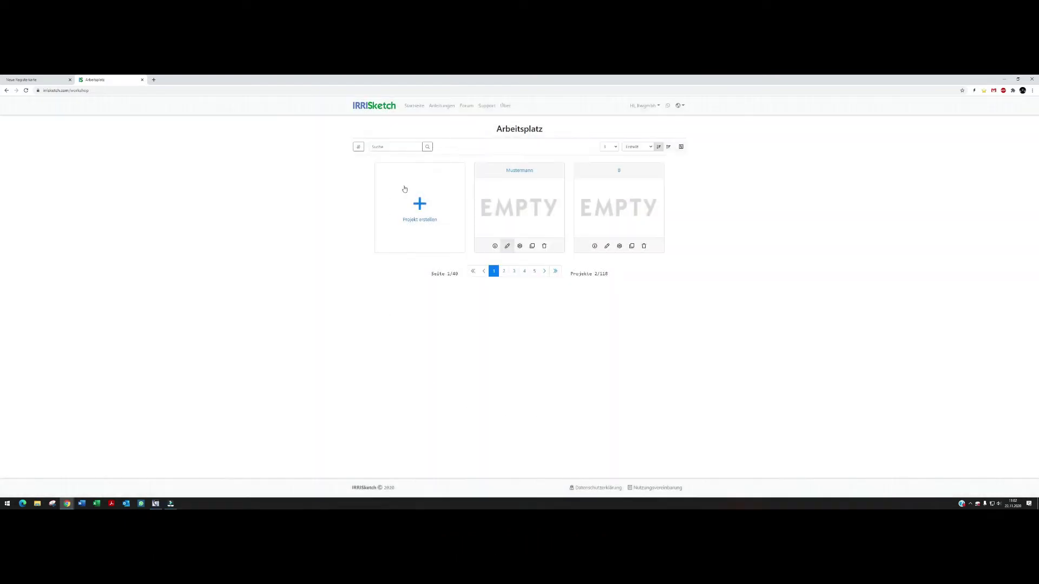
left_click(520, 247)
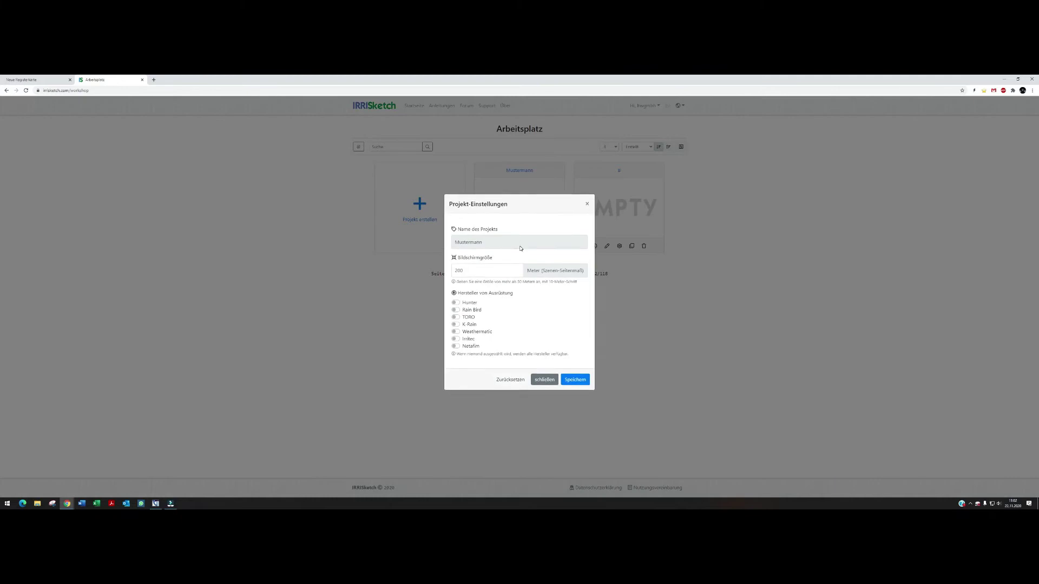
double_click(493, 263)
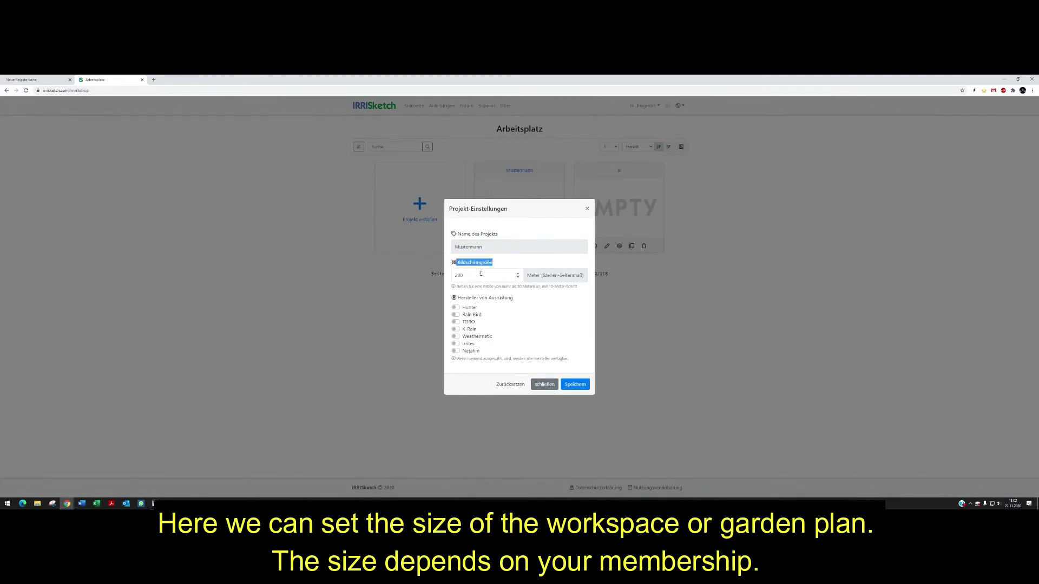
left_click(479, 273)
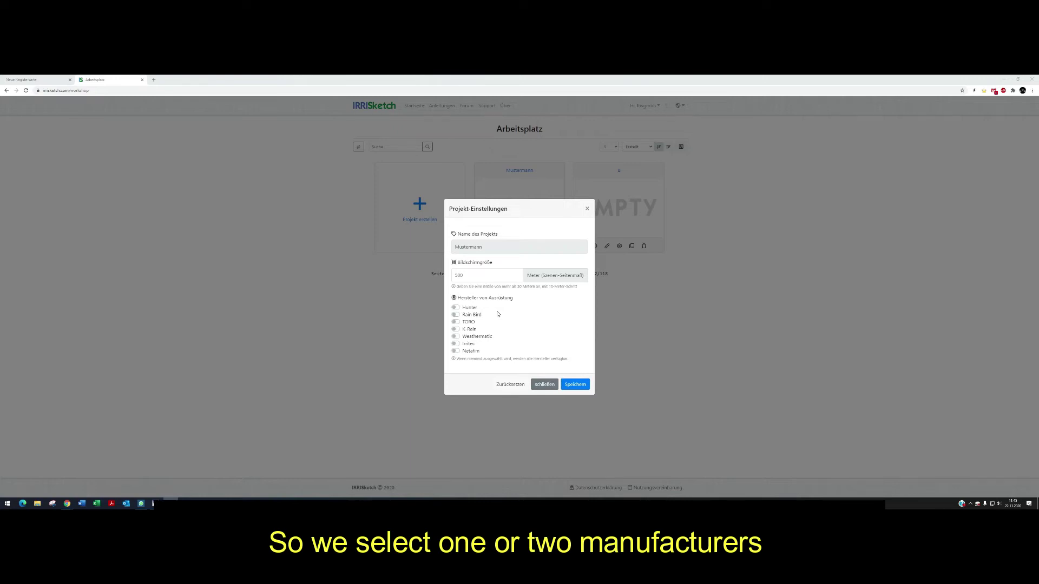
- Enable Hunter and Rain Bird as equipment manufacturers, then save and close the settings
left_click(455, 307)
left_click(456, 315)
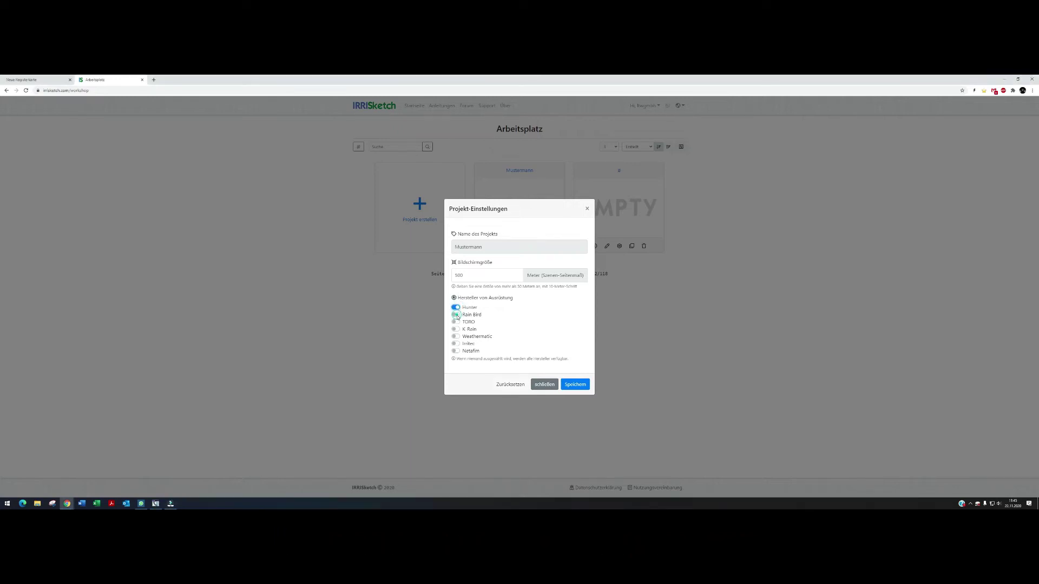
left_click(563, 383)
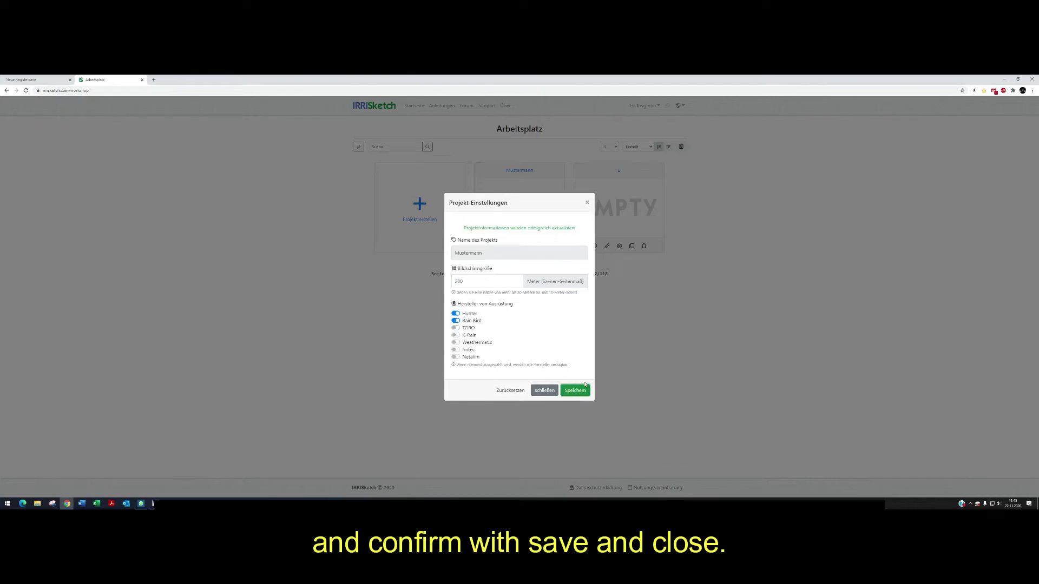
left_click(546, 393)
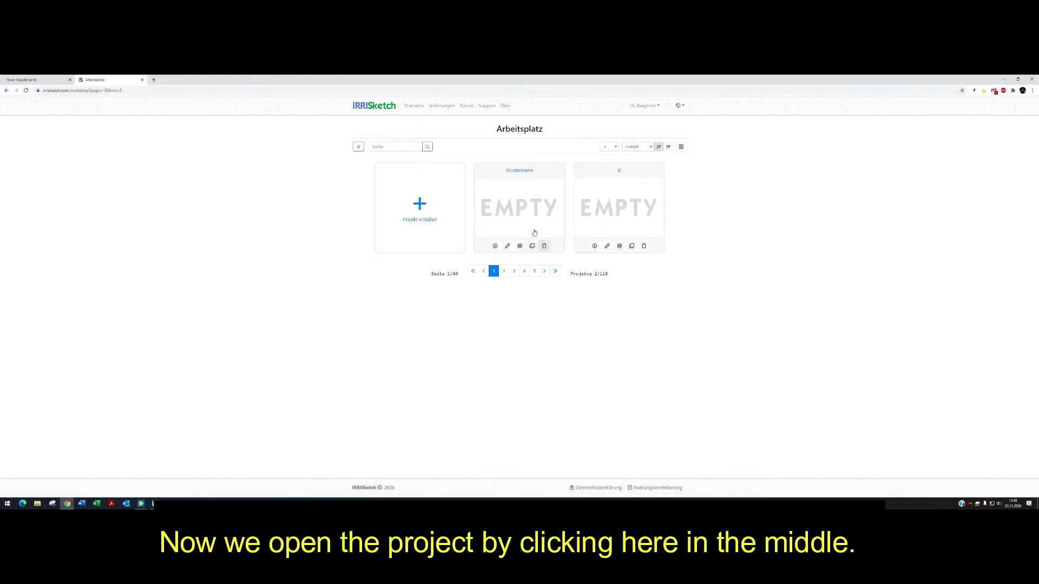
- Open the project in the drawing editor, then zoom out and pan the empty worksheet rightward
left_click(520, 216)
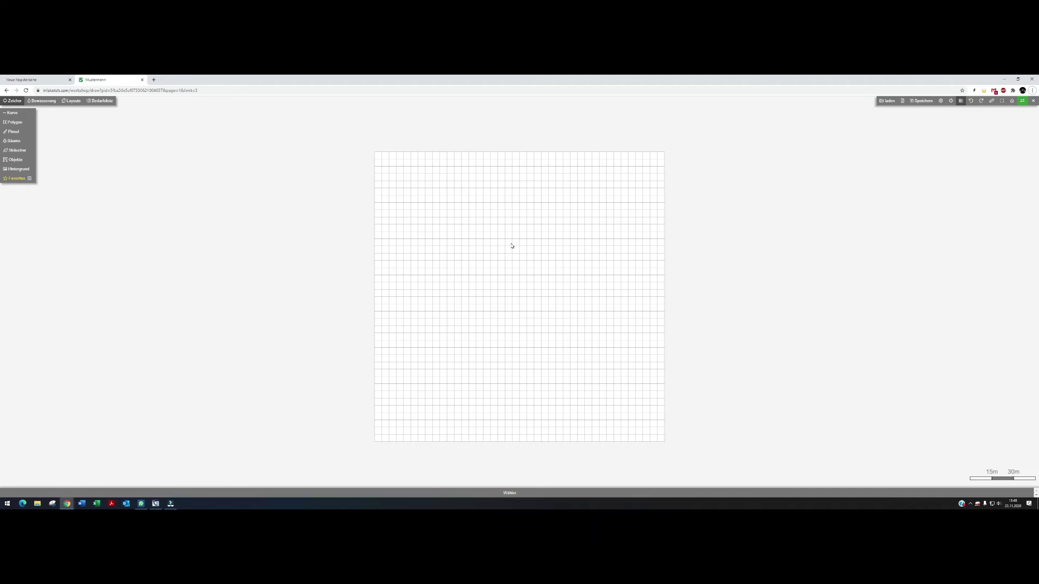
scroll(514, 245, "up", 5)
scroll(511, 246, "up", 5)
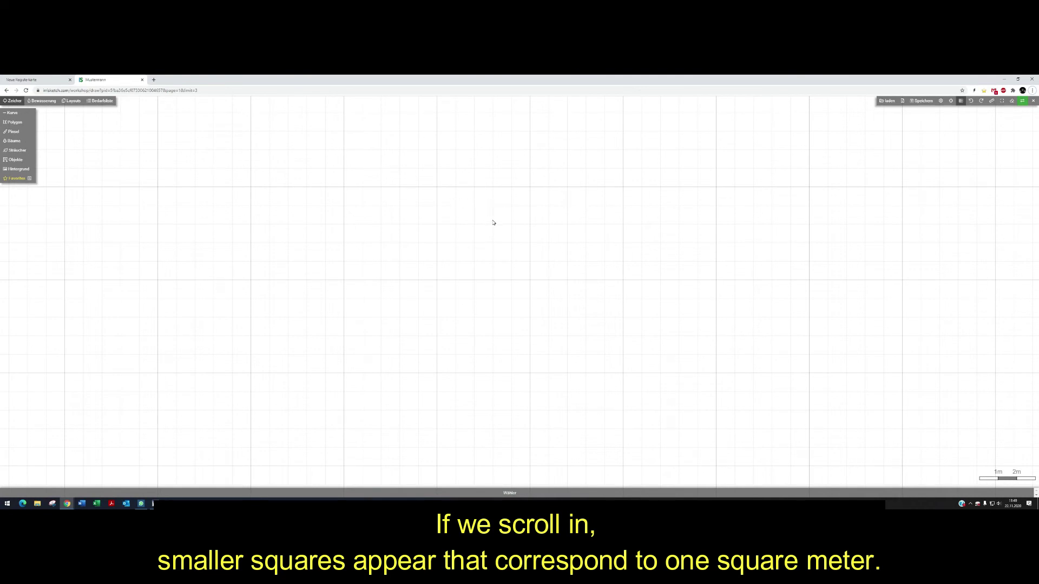
scroll(493, 222, "down", 5)
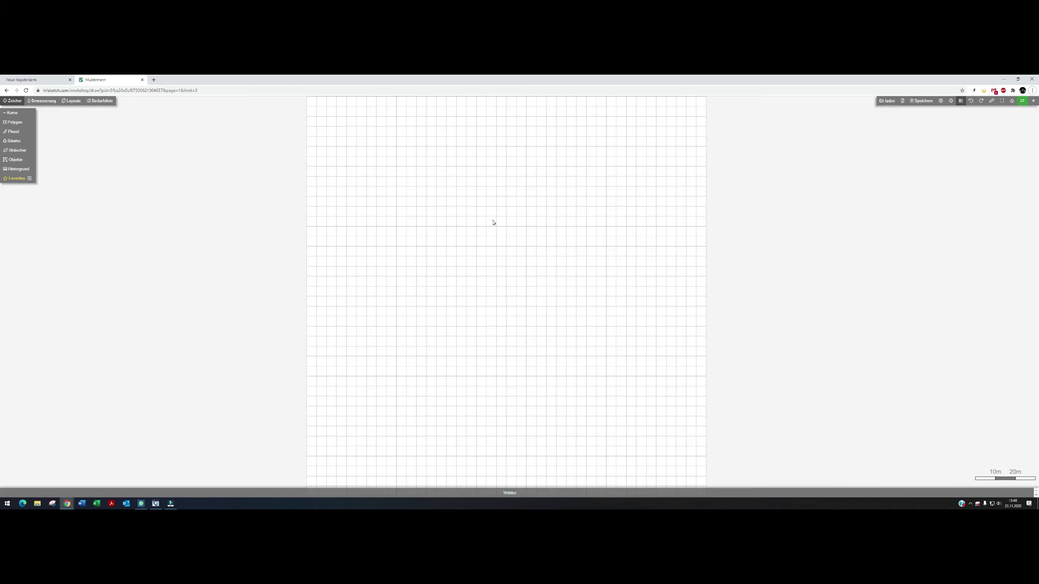
scroll(485, 269, "down", 1)
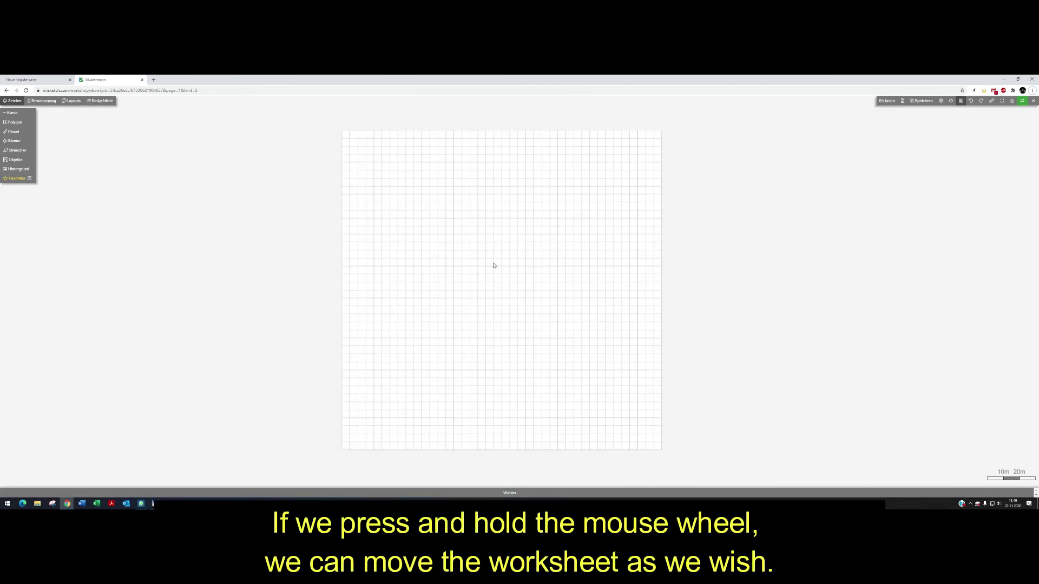
middle_click_drag(492, 261, 569, 246)
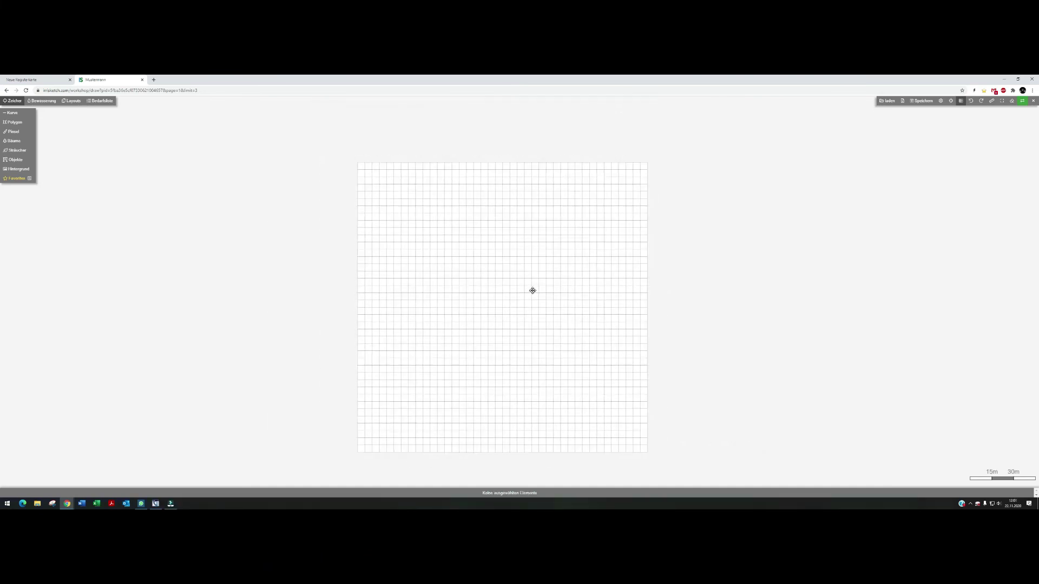
- Re-centre the worksheet and draw a four-corner rectangular Fine cut lawn polygon
left_click(1001, 101)
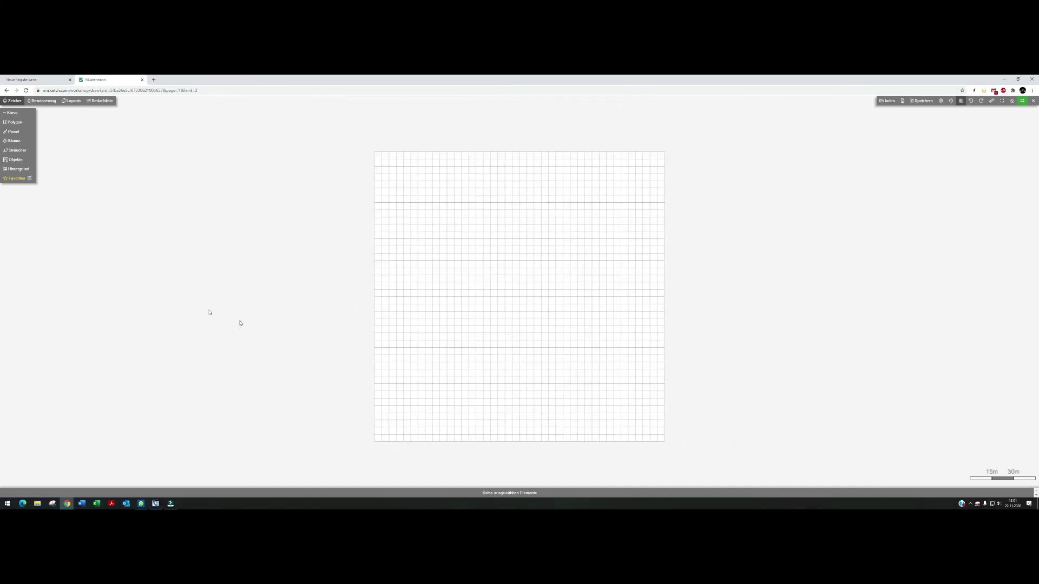
mouse_move(24, 123)
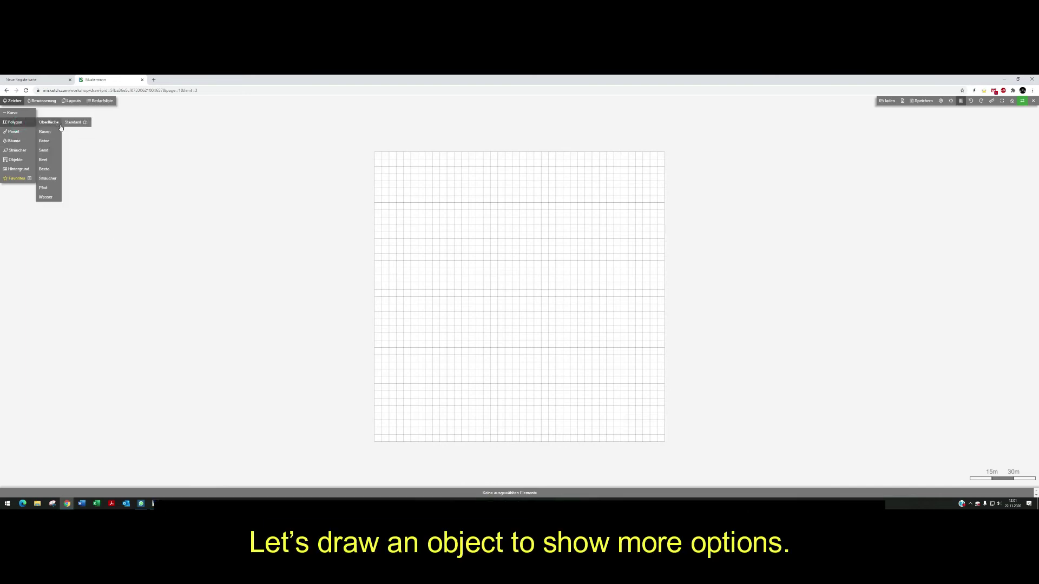
left_click(76, 132)
left_click(475, 235)
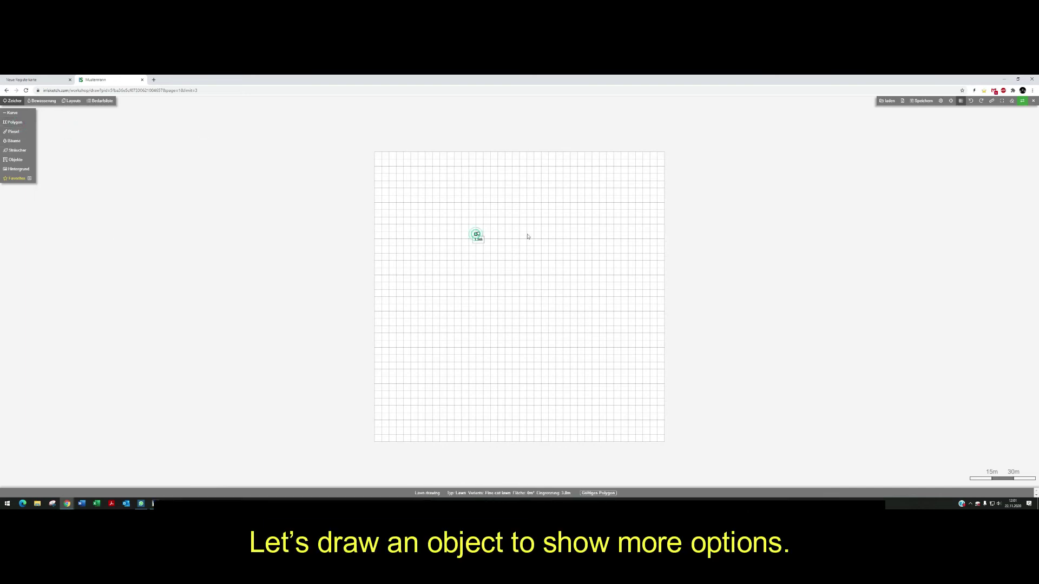
left_click(542, 234)
left_click(544, 269)
left_click(477, 270)
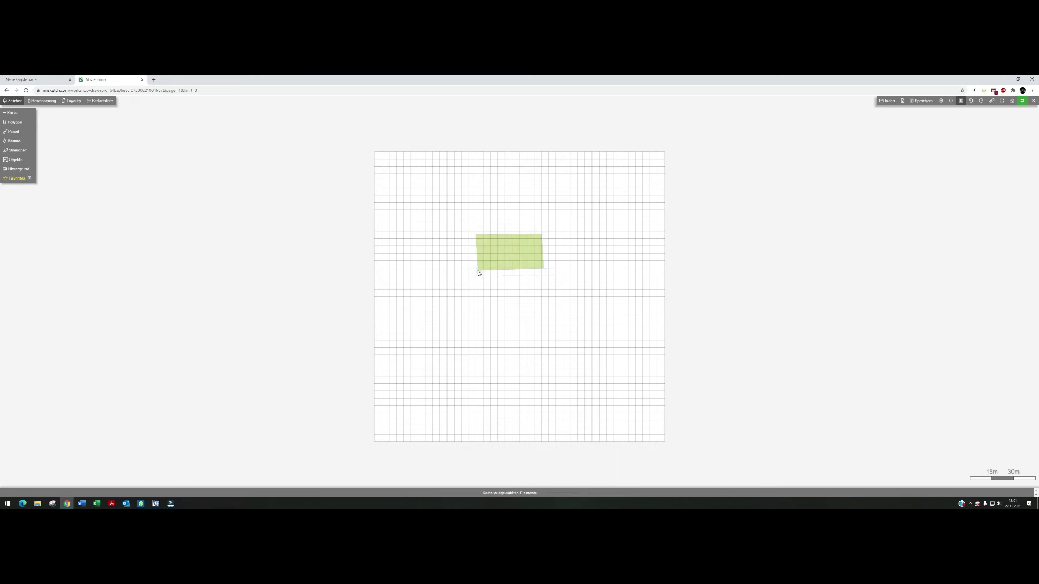
left_click(478, 270)
left_click(561, 270)
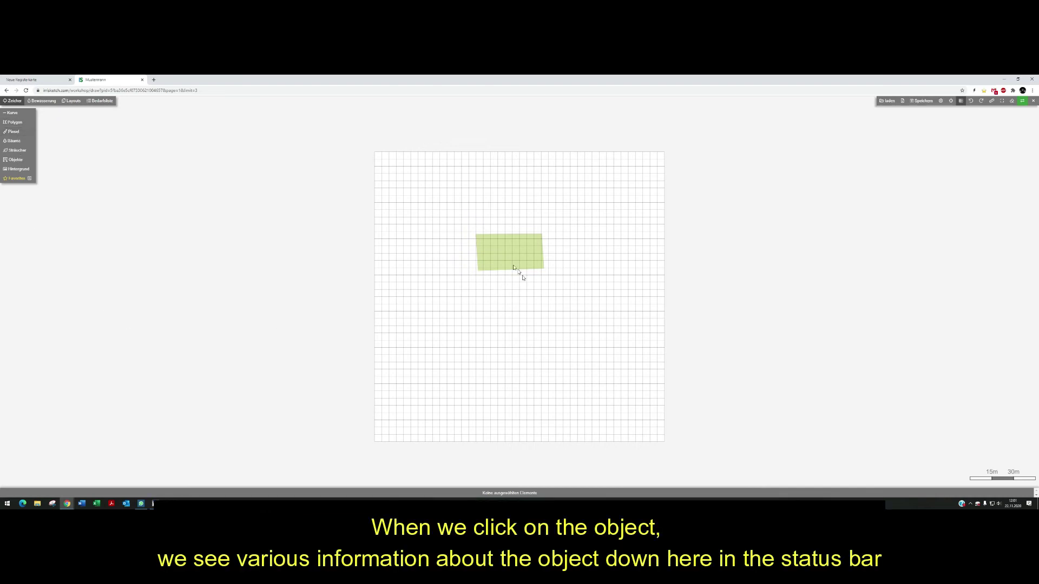
- Select the fine cut lawn polygon to show its type, variant and area
left_click(511, 261)
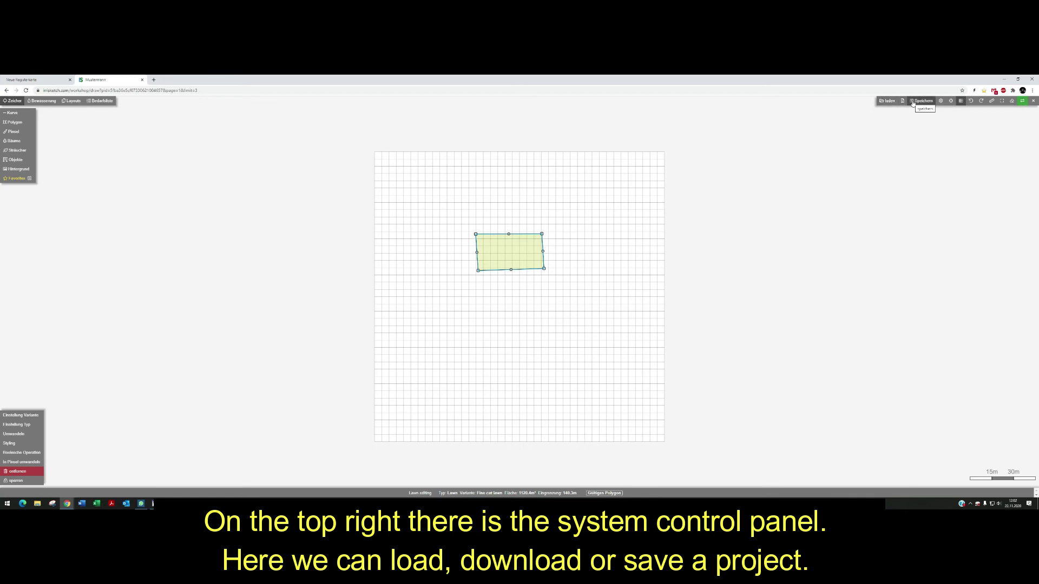
- Check the Ausrichten options, toggle the grid off and on, and fit the view to the lawn
left_click(951, 102)
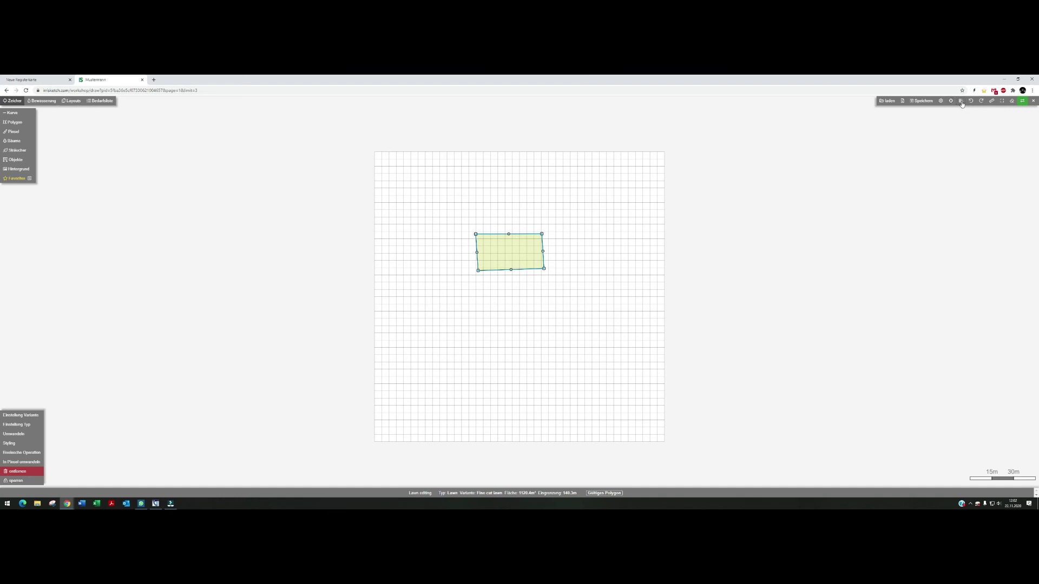
left_click(961, 101)
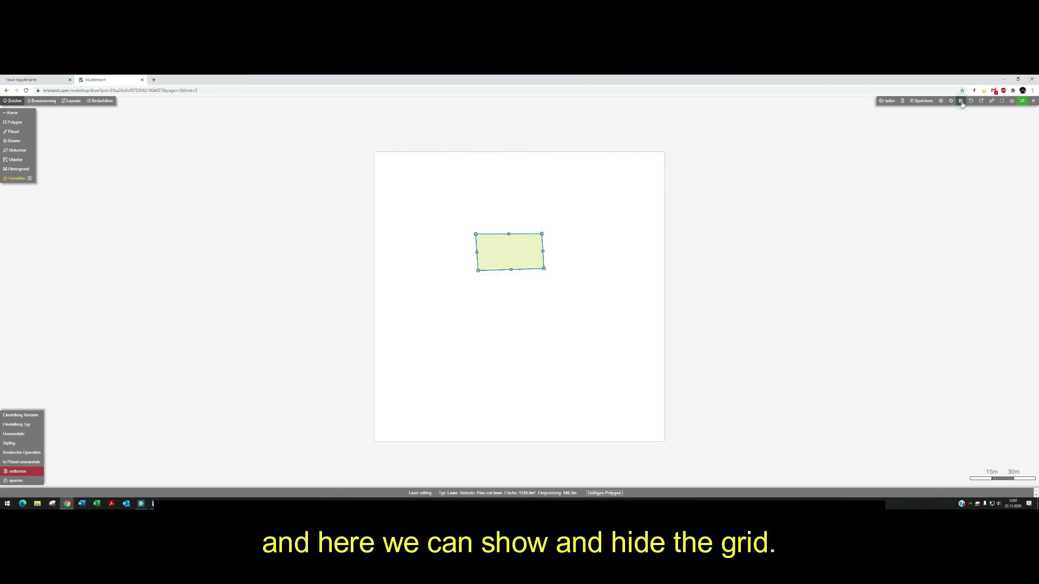
left_click(961, 102)
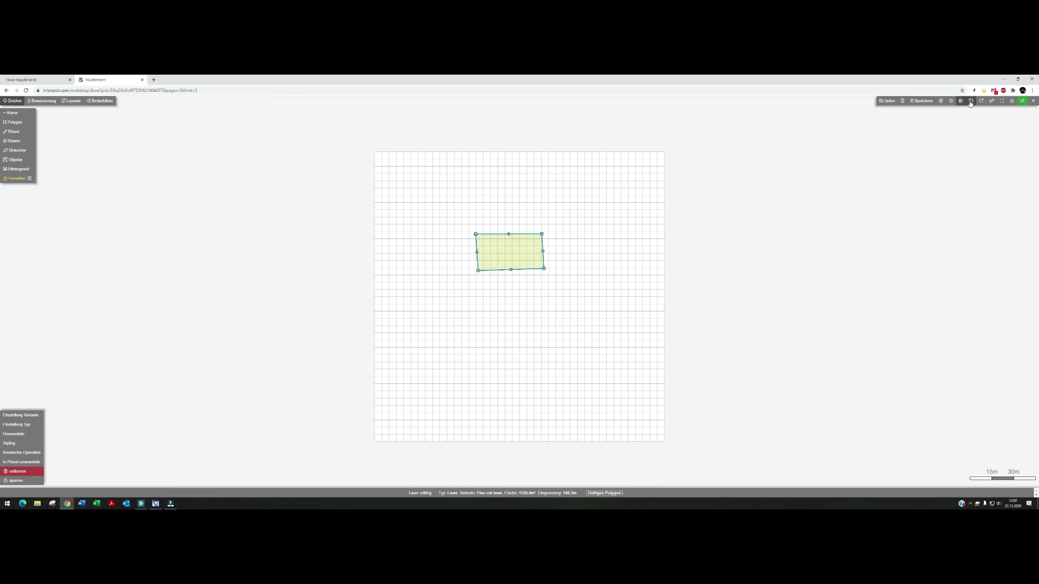
left_click(1001, 101)
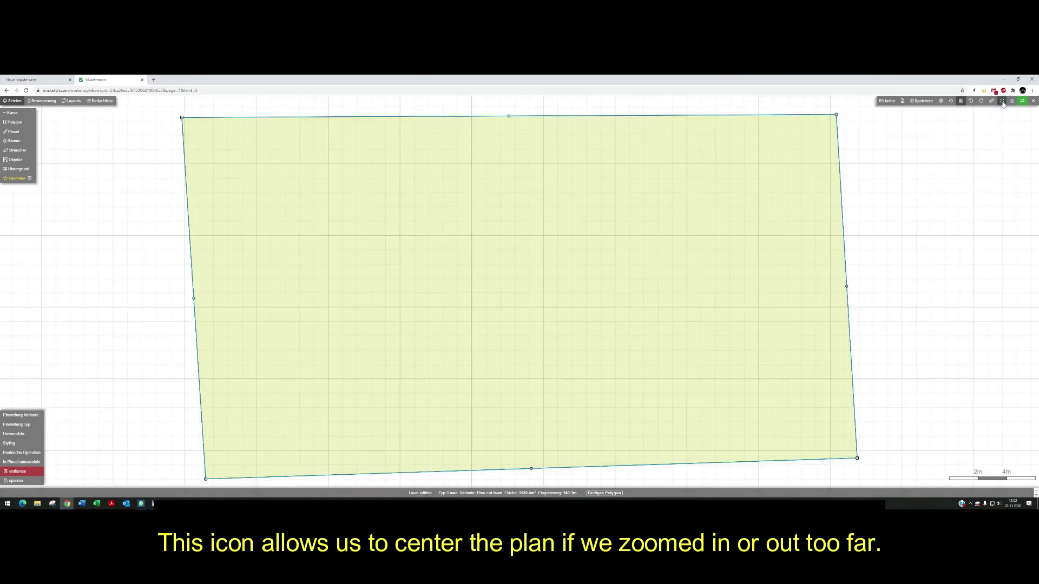
scroll(817, 187, "down", 5)
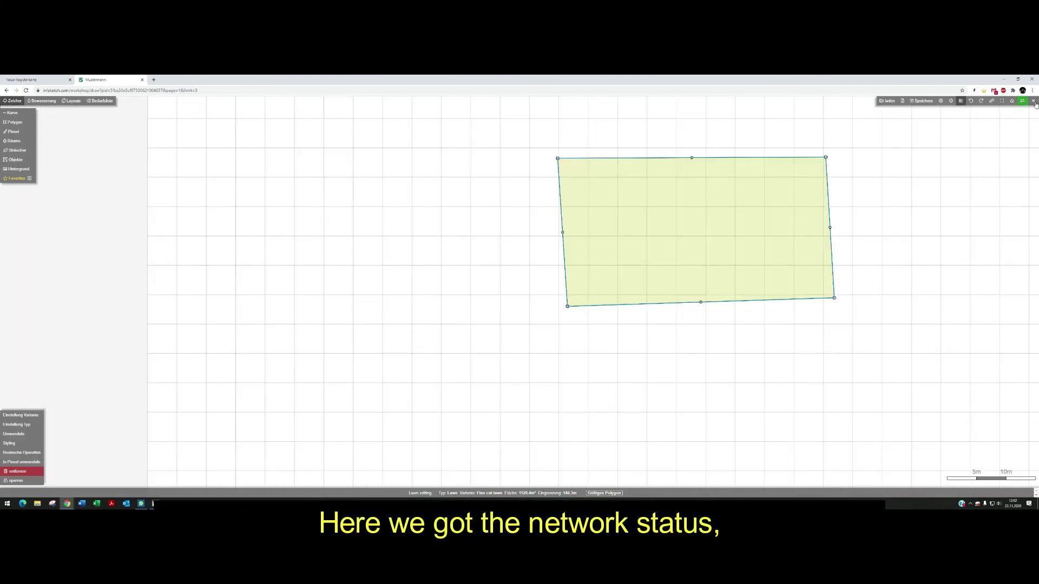
- Start closing the project, cancel with abbrechen, and fit the view to the lawn again
left_click(1033, 101)
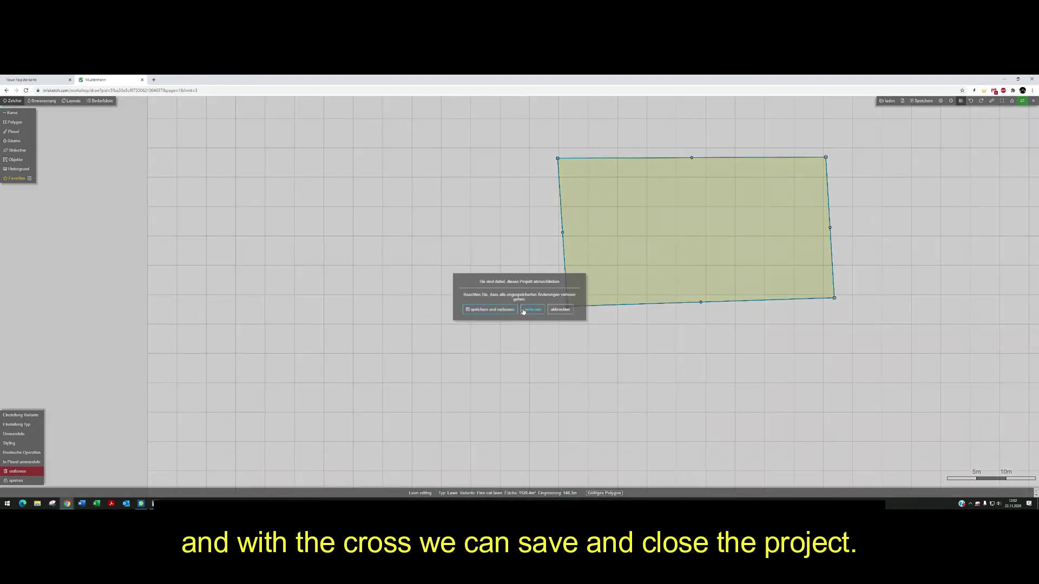
left_click(560, 310)
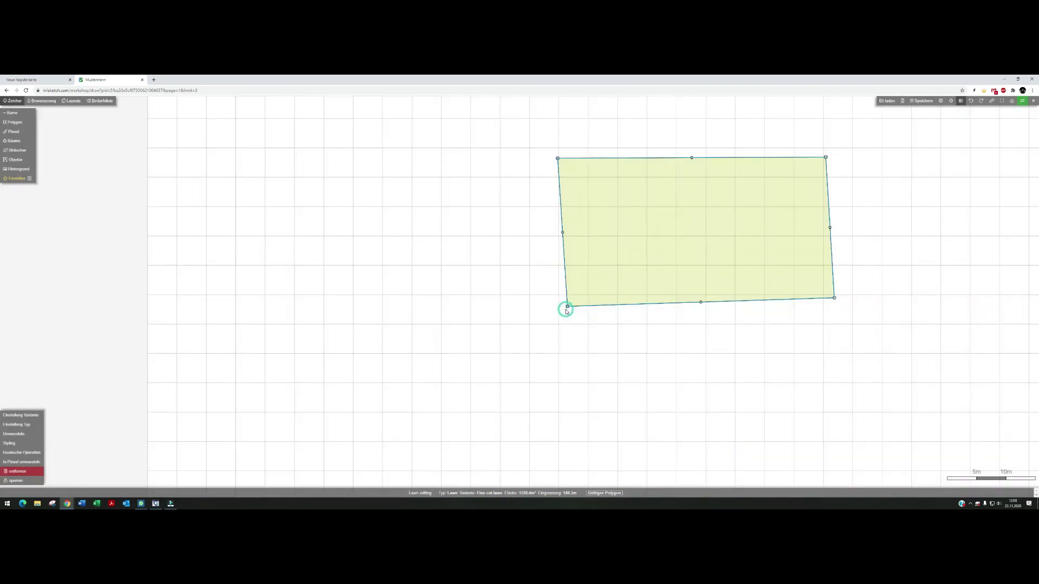
left_click(1001, 101)
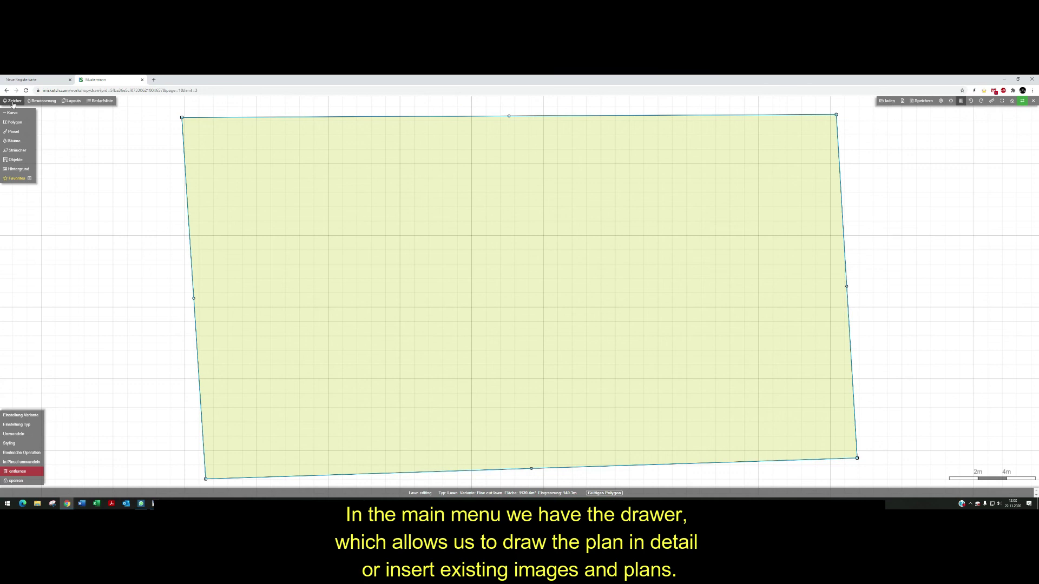
left_click(42, 102)
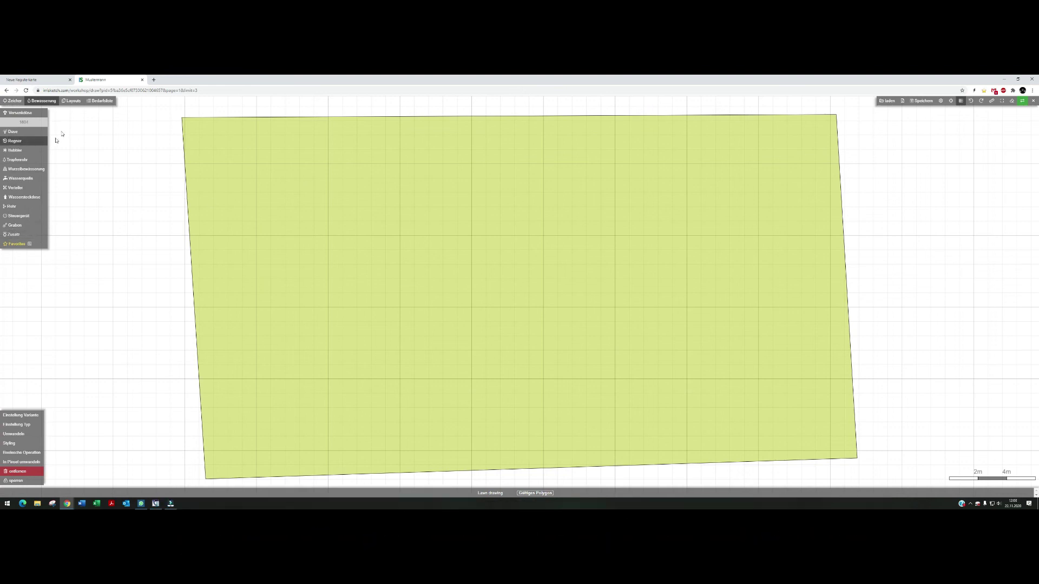
left_click(74, 102)
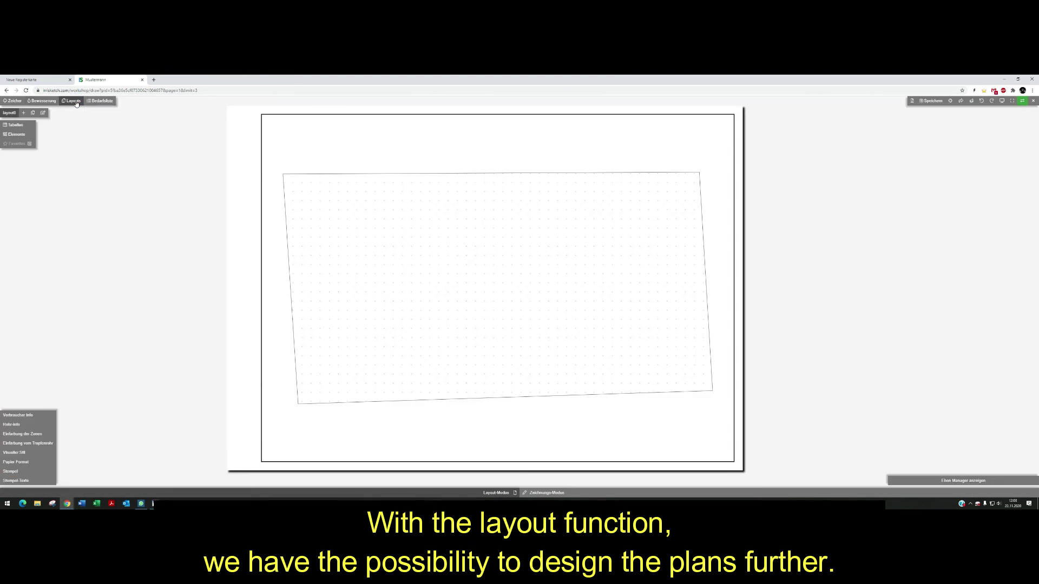
left_click(103, 102)
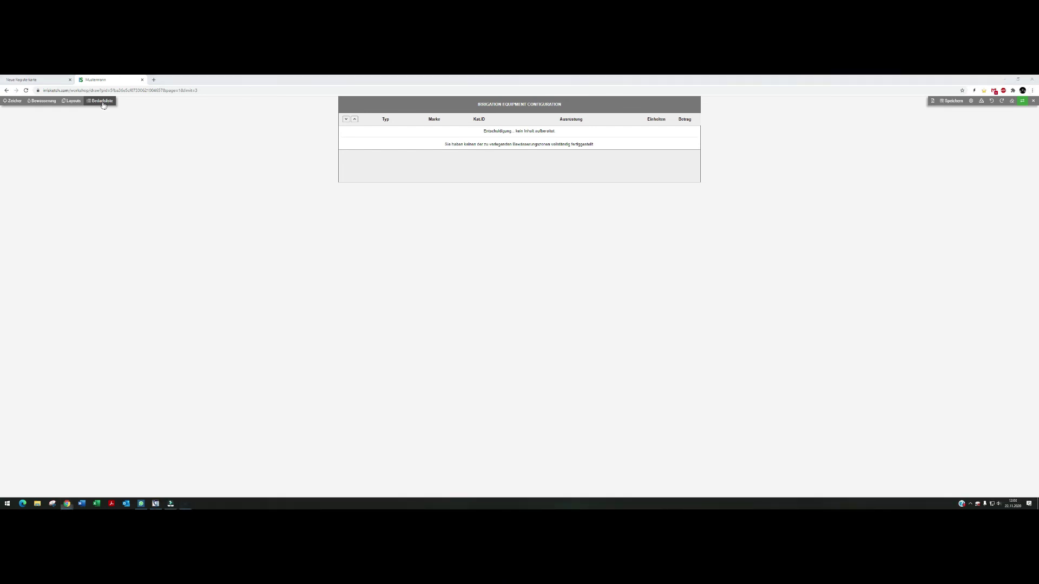
left_click(11, 102)
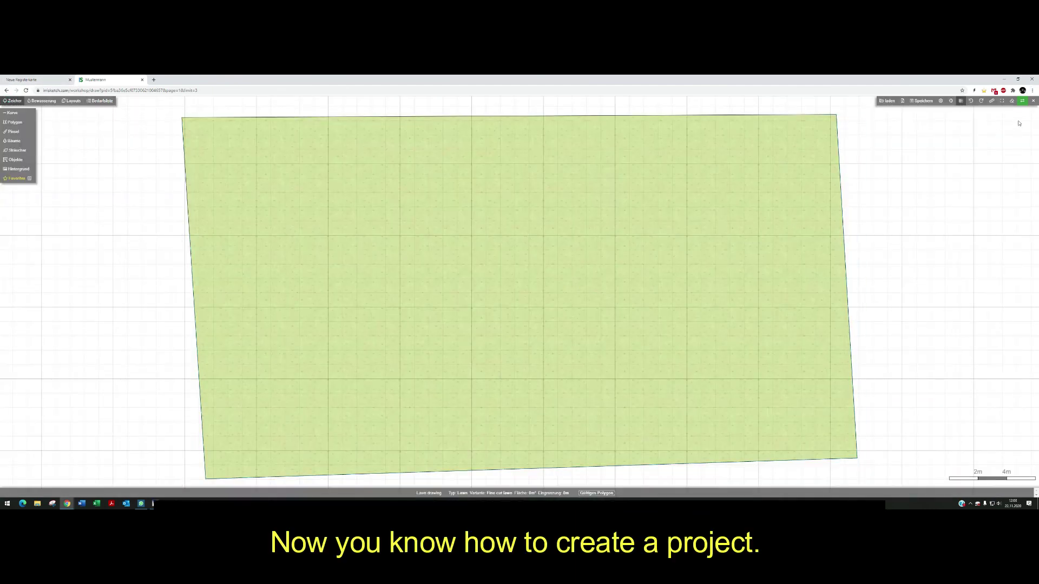
- Re-centre the view on the whole worksheet with the centre-plan icon
left_click(1002, 101)
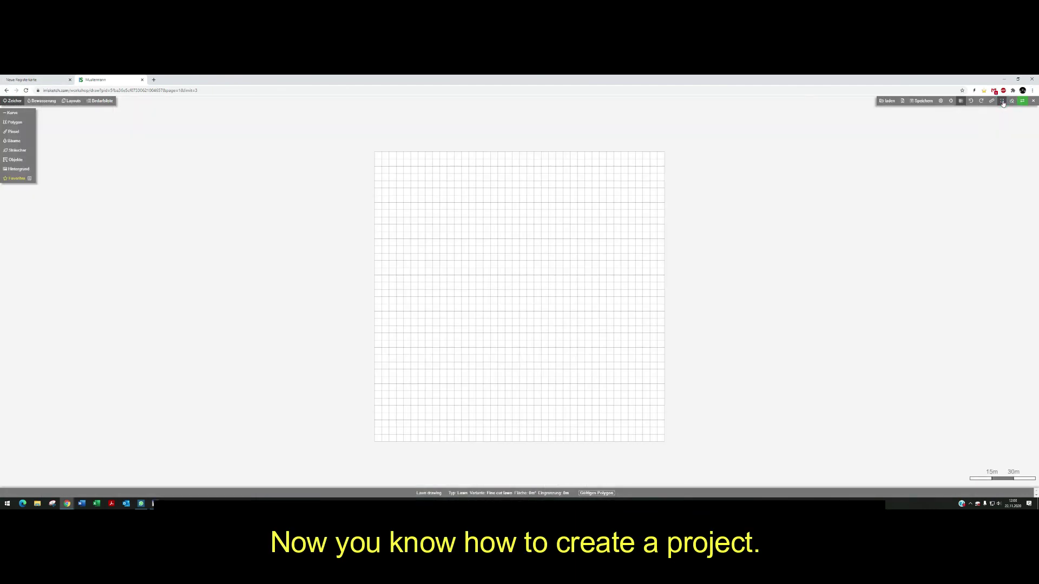